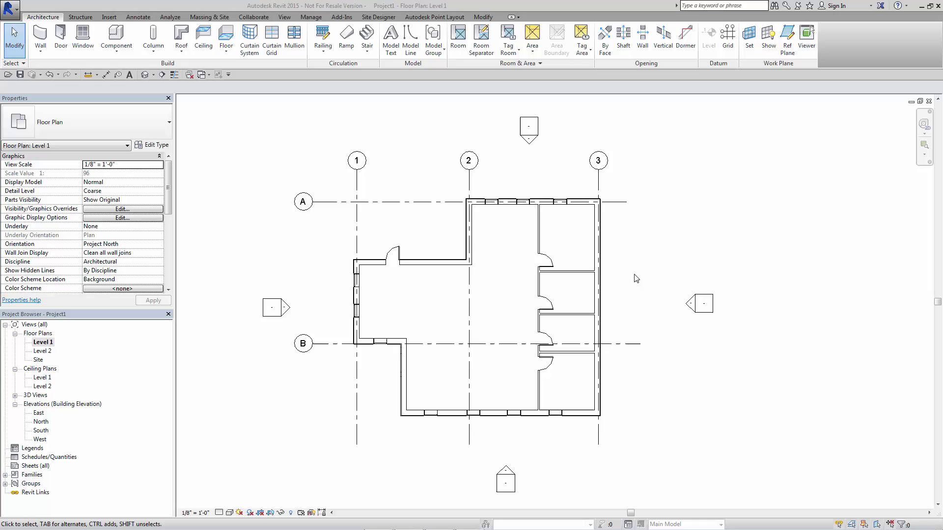
Pan and zoom-to-fit (ZF) the Level 1 floor plan so the whole layout is visible.
mouse_move(642, 274)
middle_mouse_down()
mouse_move(625, 273)
mouse_move(643, 267)
middle_mouse_up()
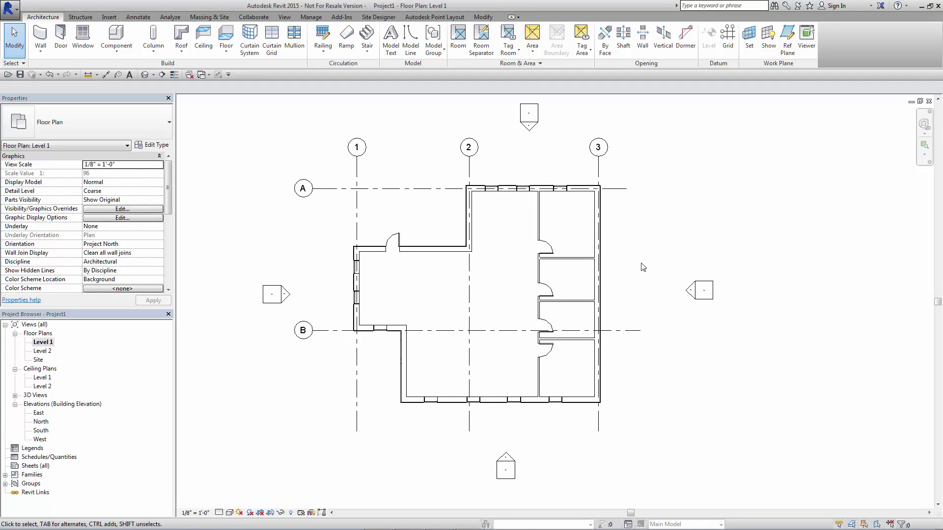
key("z")
key("f")
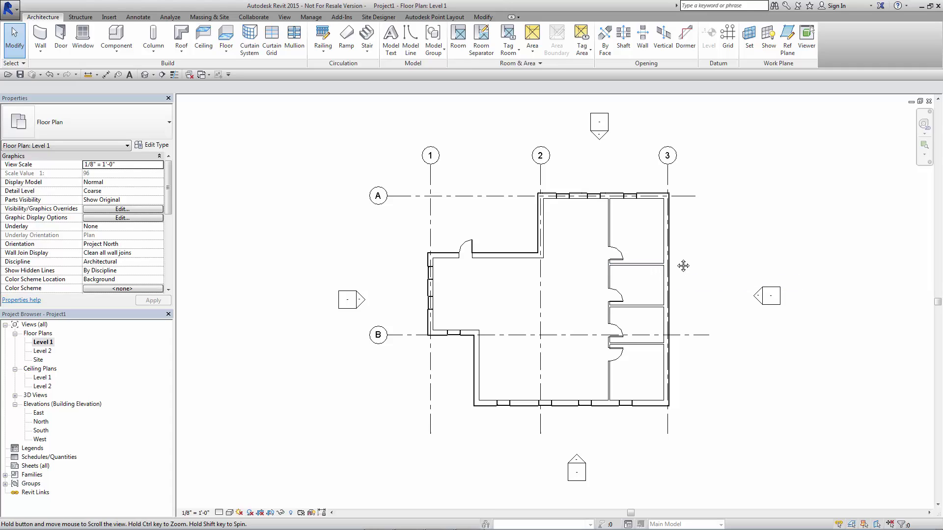
middle_click_drag(684, 265, 609, 237)
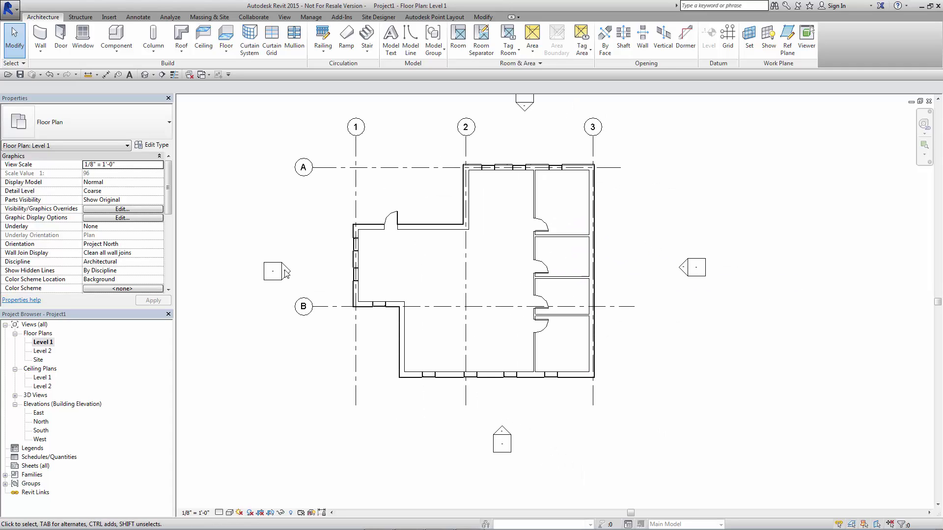
In the South elevation, drag Level 2's left end out past the wall.
double_click(44, 431)
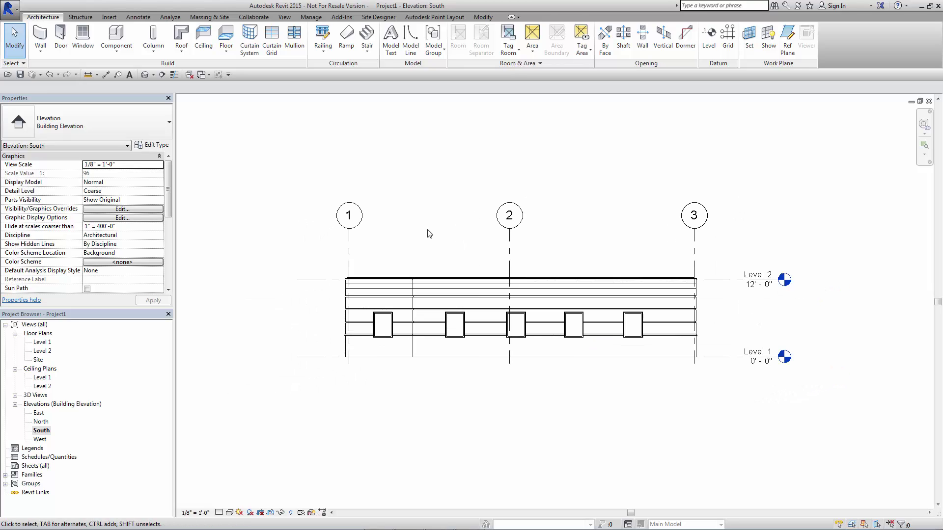
scroll(428, 232, "down", 1)
left_click(317, 282)
middle_click_drag(317, 282, 377, 271)
left_click_drag(357, 270, 281, 269)
key("ctrl+z")
key("ctrl+z")
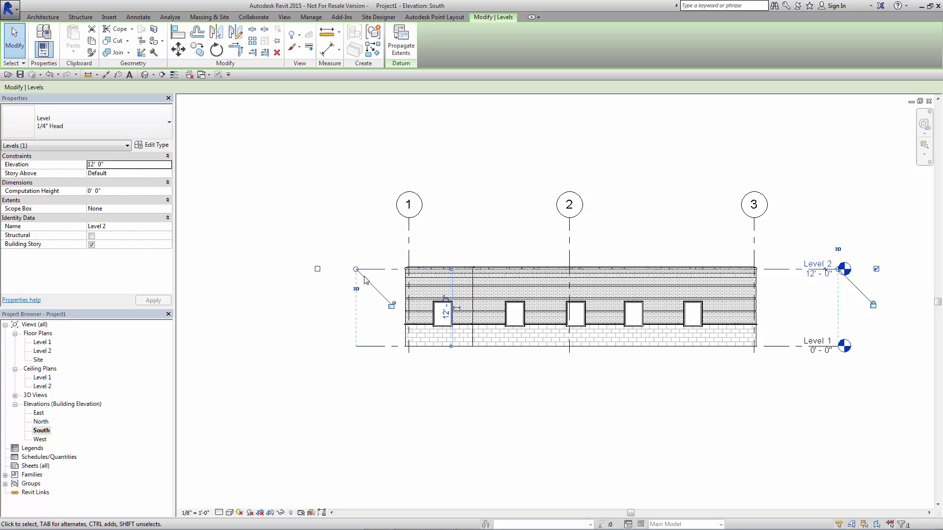
left_click_drag(356, 269, 232, 269)
left_click(355, 246)
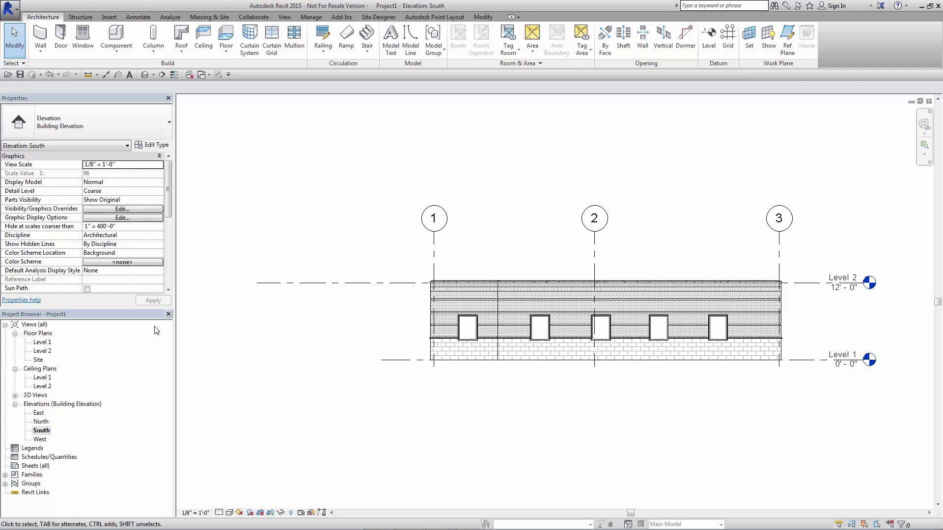
In the North elevation, move Level 2's head left to line up with Level 1's.
double_click(43, 425)
middle_click_drag(803, 318, 640, 332)
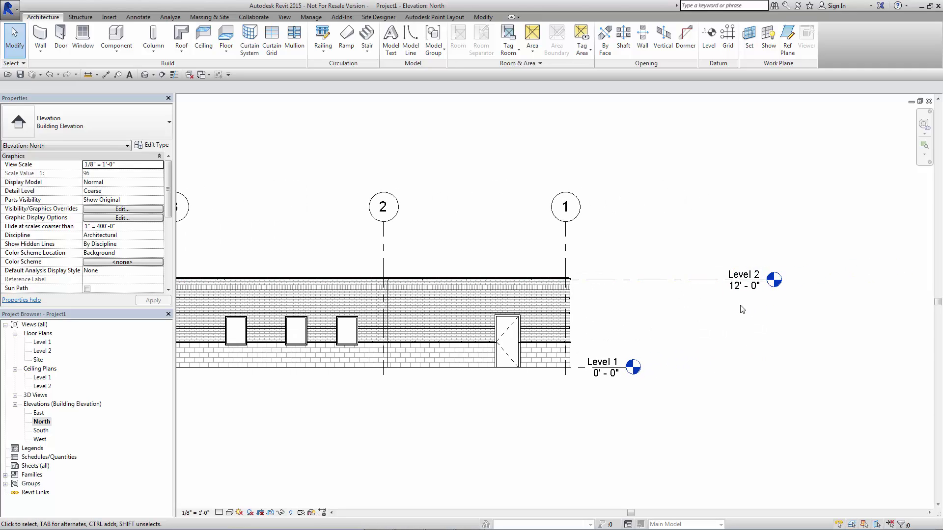
left_click(694, 283)
left_click_drag(768, 281, 626, 288)
left_click(715, 306)
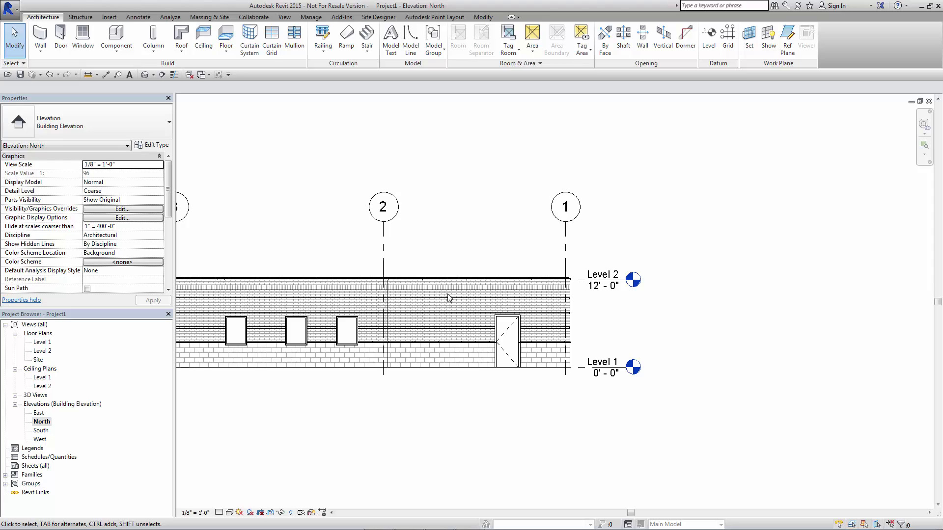
In the South elevation, unlock Level 2's left end, switch it to 2D, and drag it farther left.
double_click(41, 431)
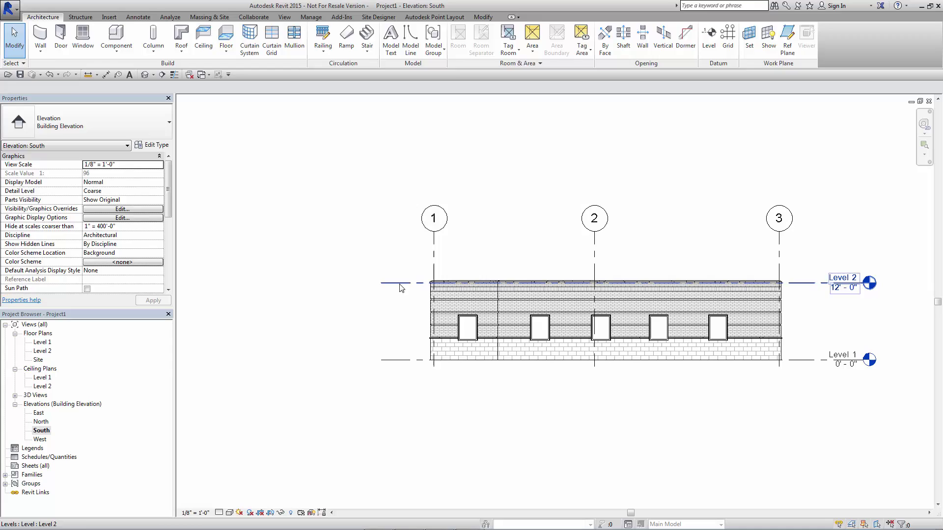
left_click(400, 284)
left_click(416, 319)
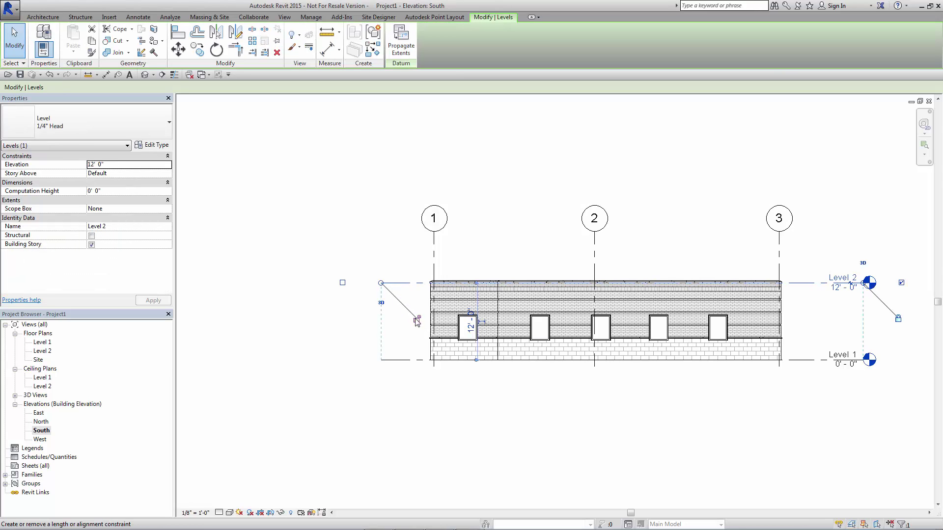
left_click(382, 305)
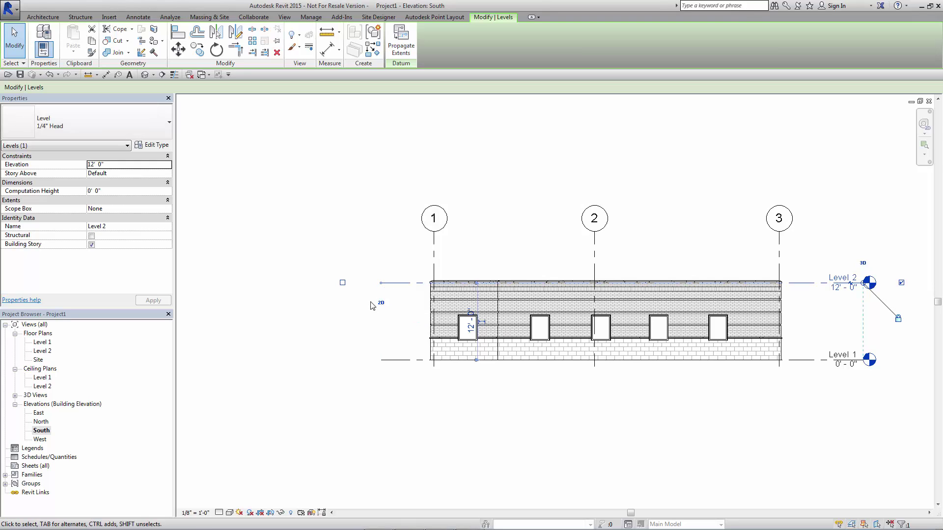
left_click_drag(382, 283, 263, 282)
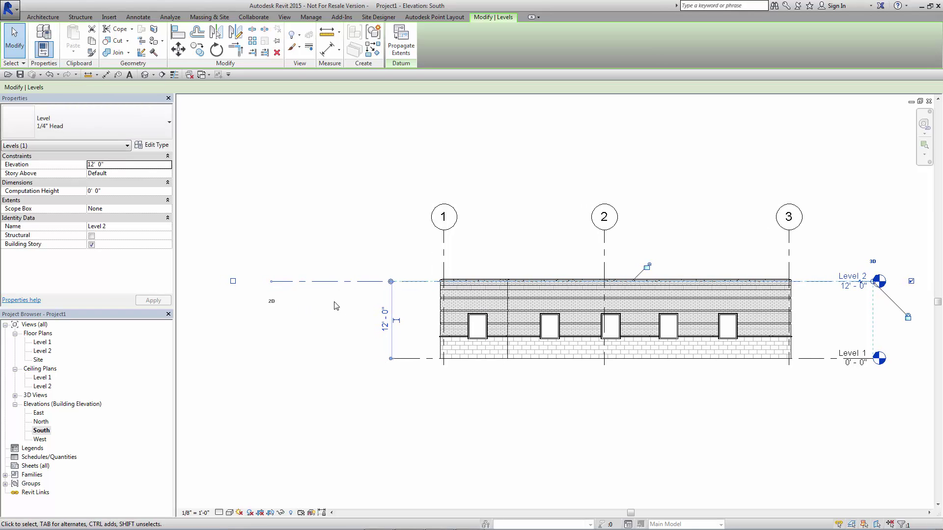
Compare Level 2 in the North elevation, then return to the South elevation.
double_click(43, 421)
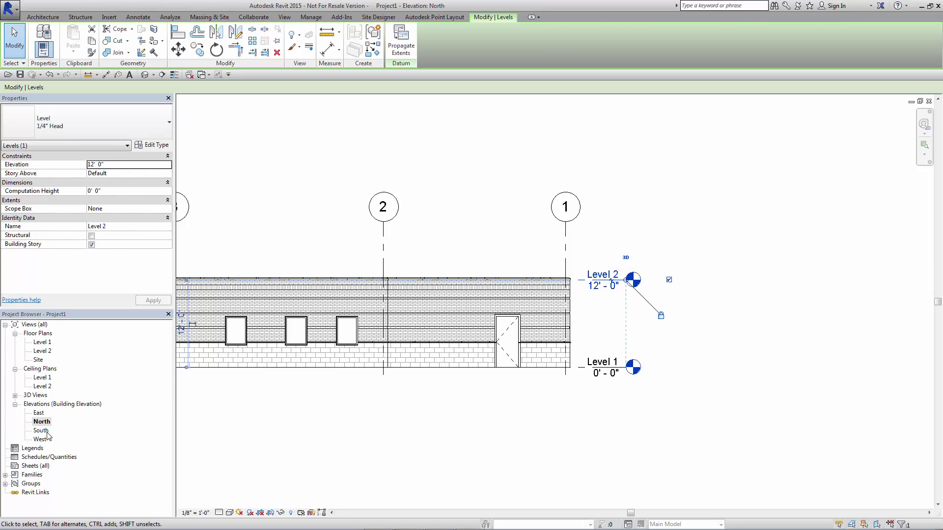
double_click(45, 432)
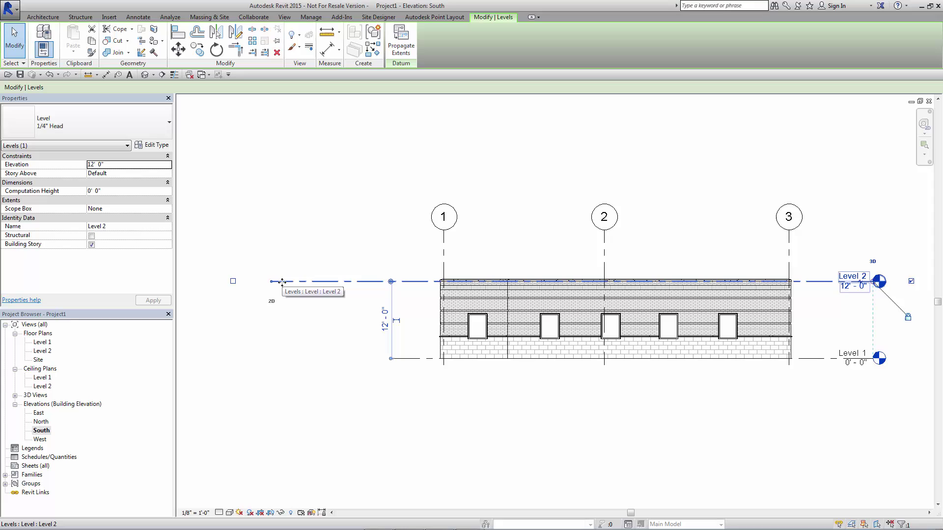
left_click(329, 265)
Drag Level 2's left 2D end back onto its model extent so it uses 3D again.
left_click(319, 282)
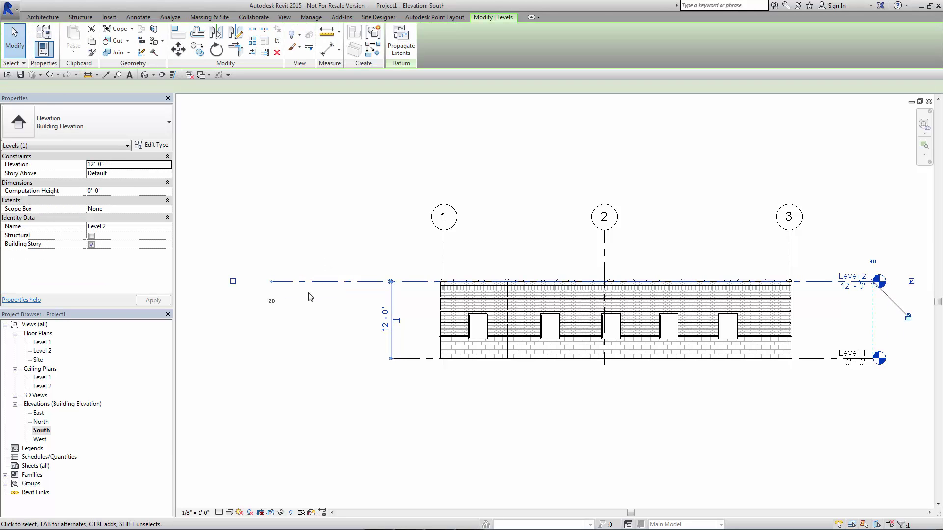
left_click(275, 305)
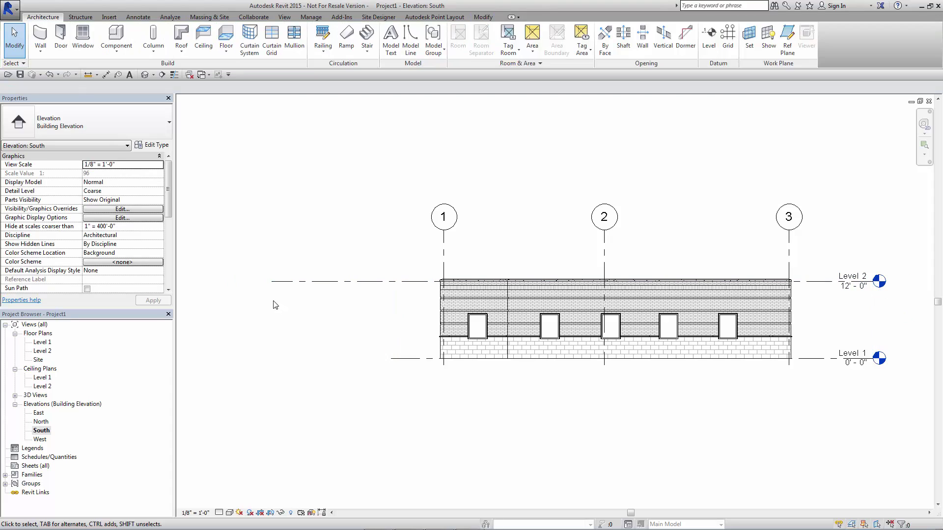
left_click(276, 287)
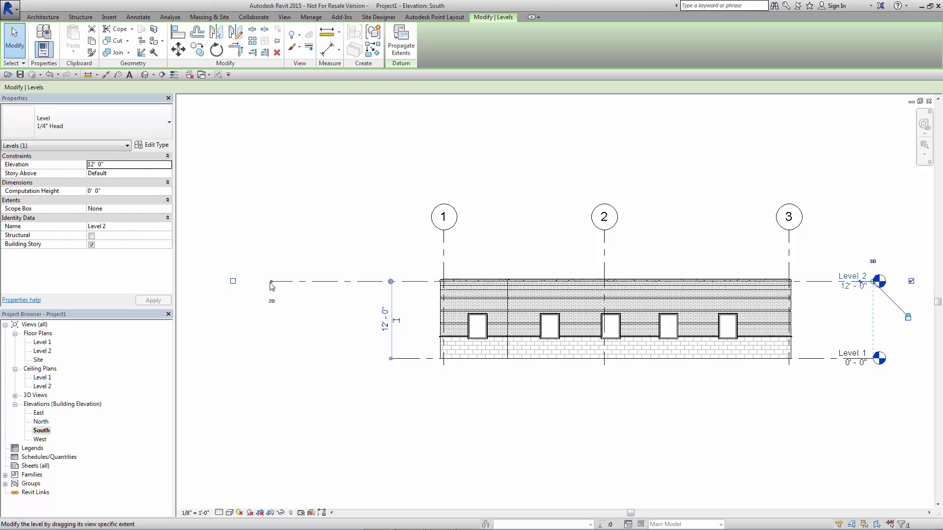
left_click_drag(271, 282, 384, 296)
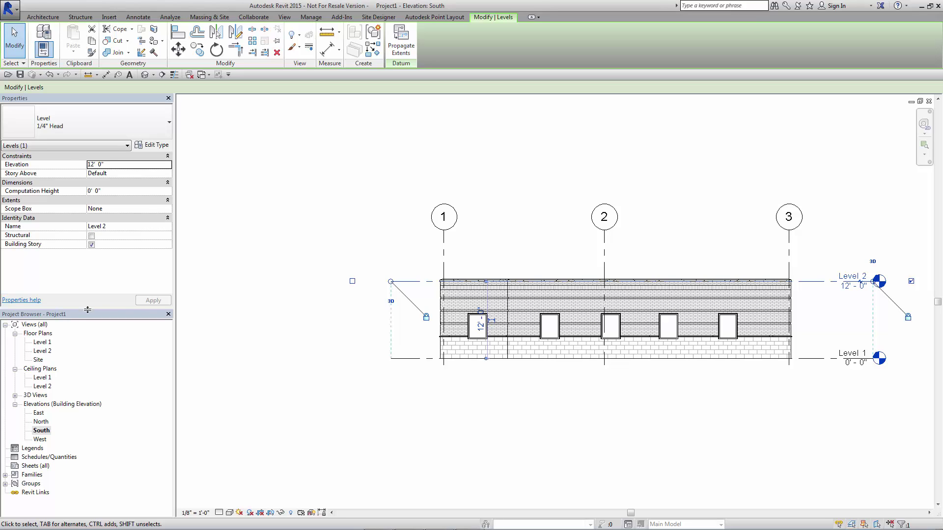
On the Level 1 plan, unlock grid 2 and extend it alone upward, then view Level 2.
left_click(48, 343)
double_click(48, 344)
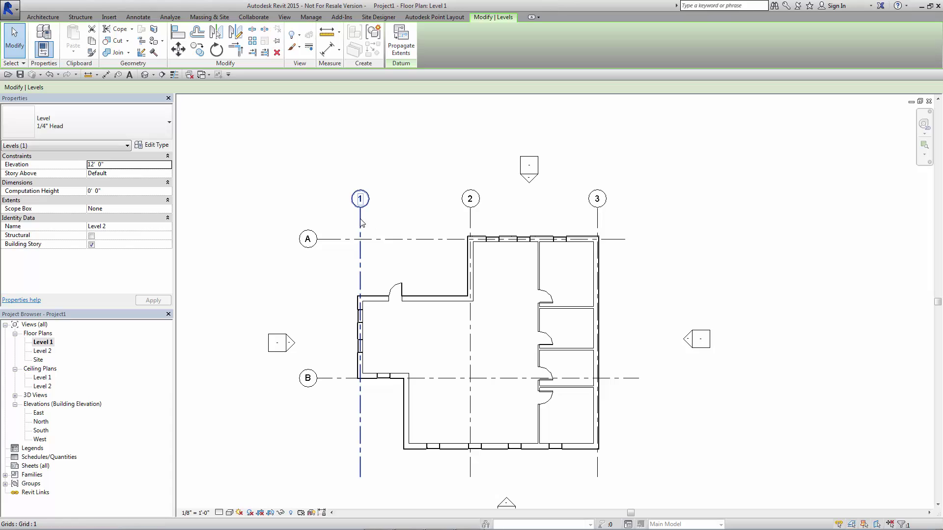
left_click(470, 220)
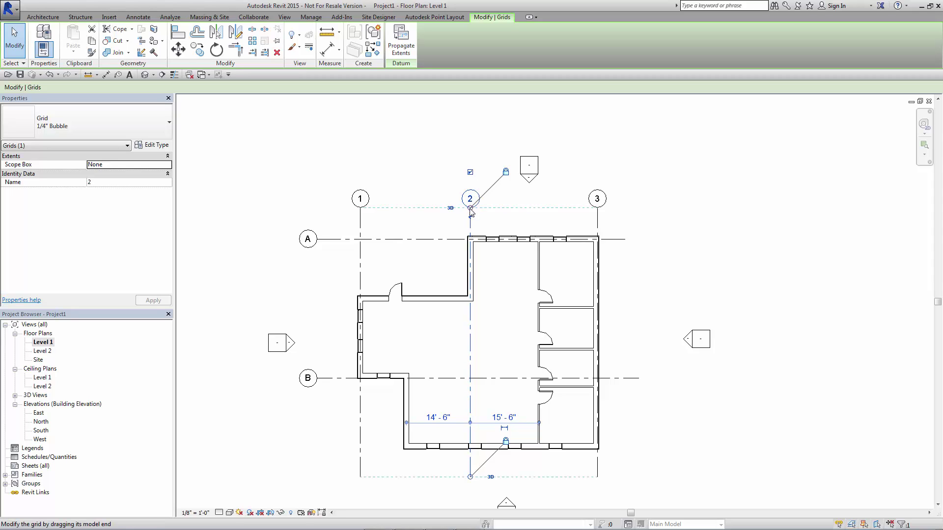
left_click_drag(469, 211, 442, 141)
left_click(506, 164)
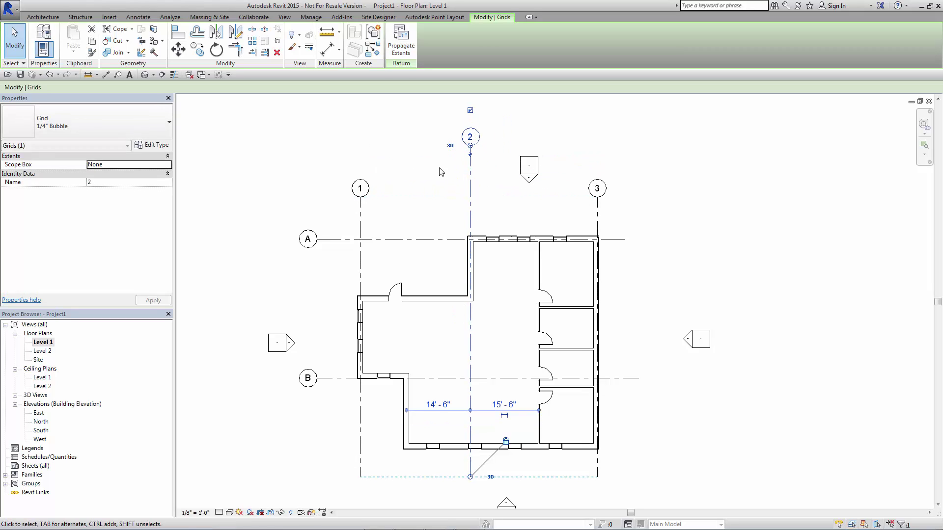
middle_click_drag(442, 141, 433, 202)
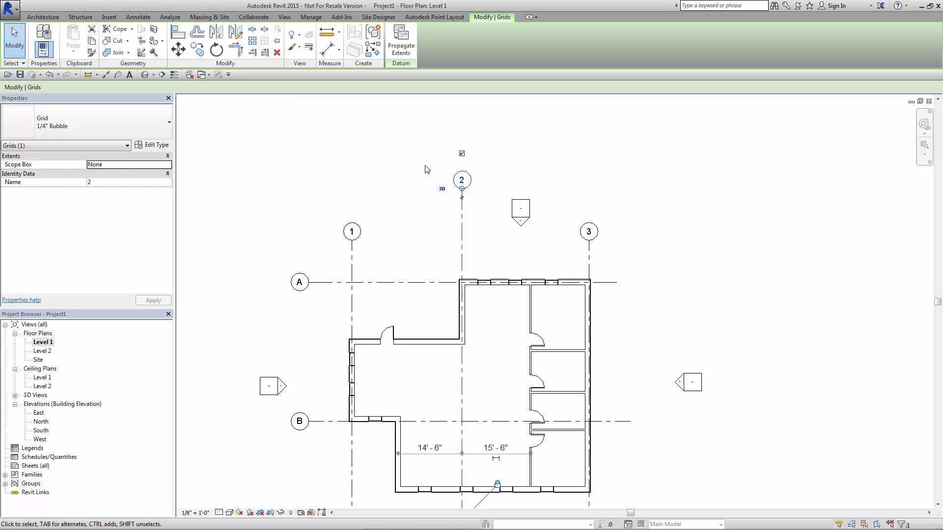
left_click(43, 351)
double_click(43, 351)
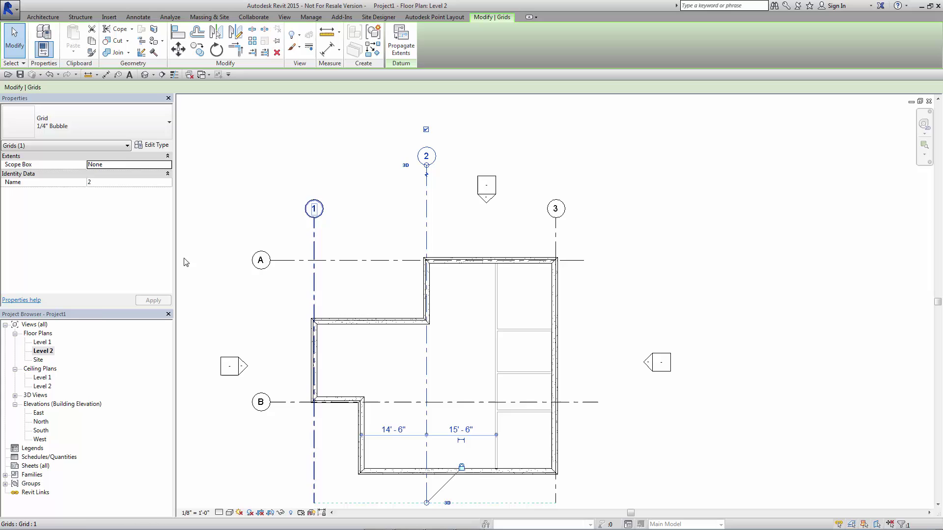
On Level 1, reset grid 2 level with grids 1 and 3, then raise its 2D top end above them.
left_click(41, 342)
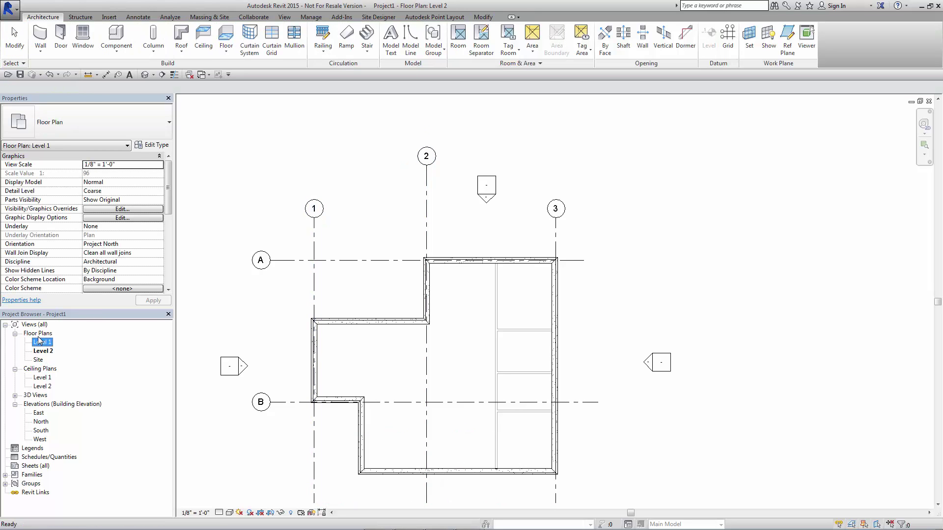
double_click(41, 342)
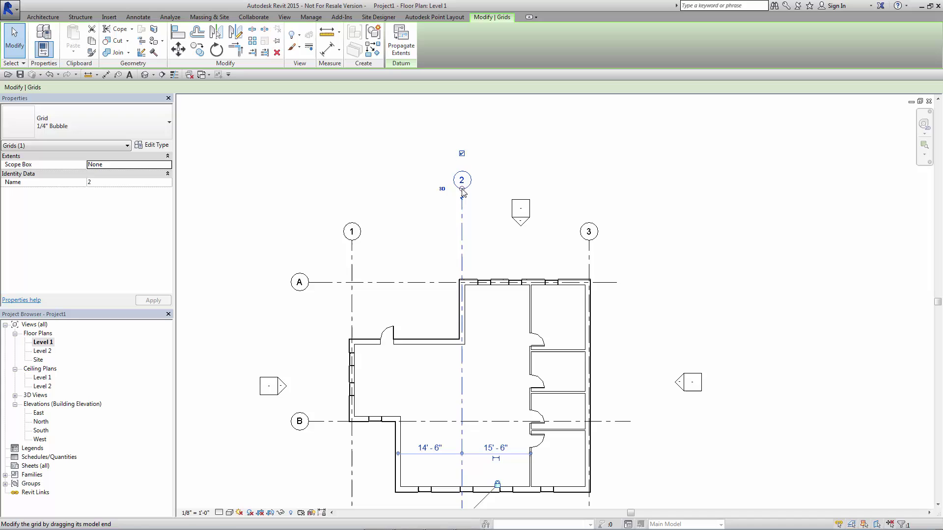
left_click_drag(462, 188, 462, 240)
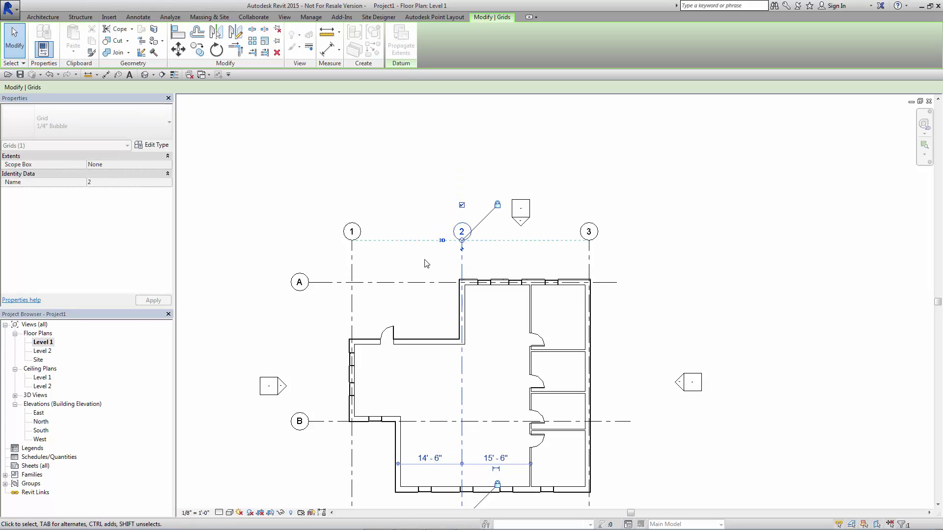
left_click(430, 262)
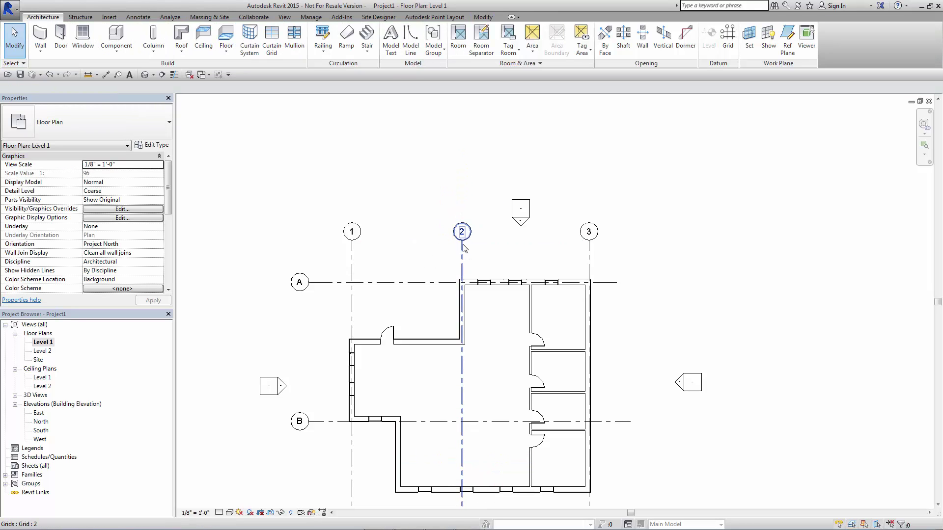
left_click(463, 248)
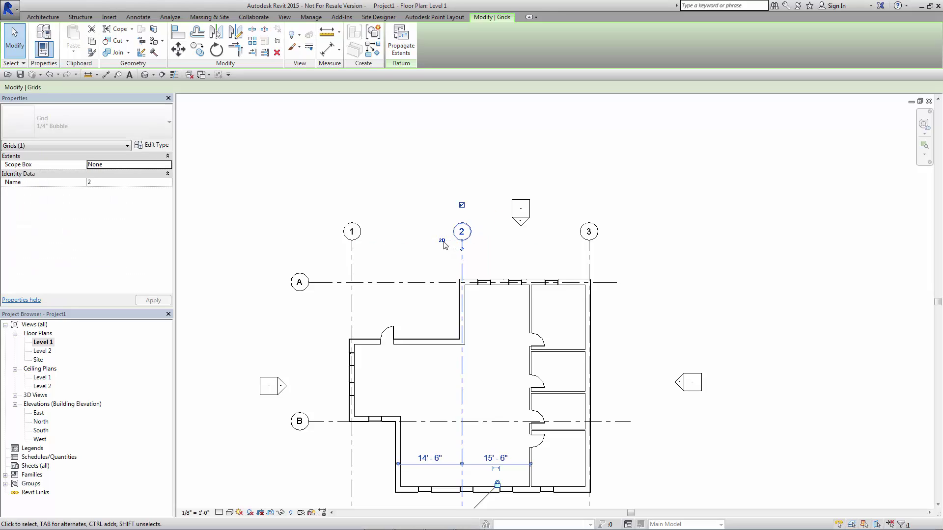
left_click_drag(461, 240, 465, 125)
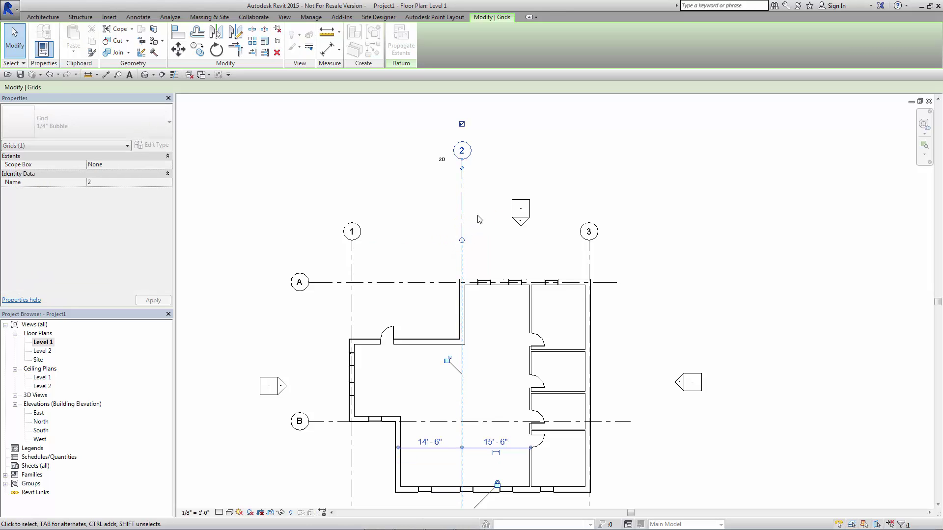
Check grid 2 on the Level 2 plan, then go back to the Level 1 plan.
double_click(46, 351)
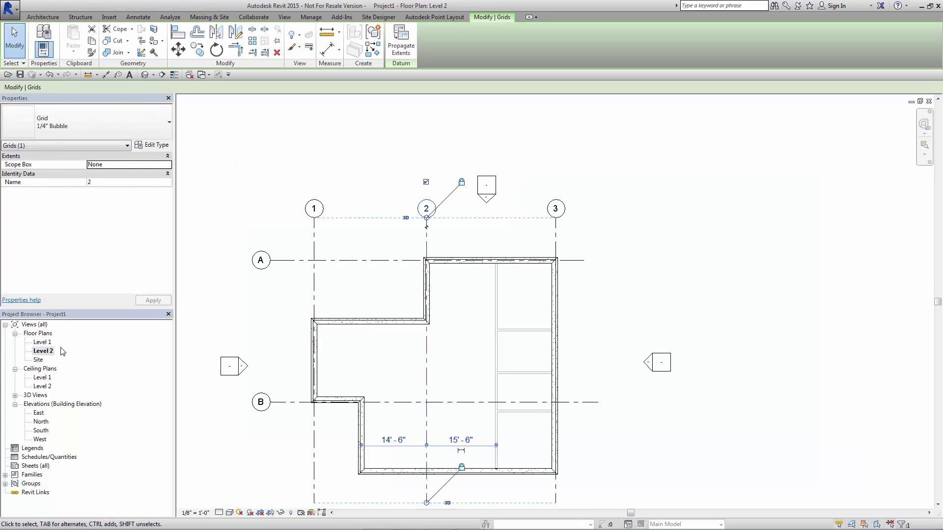
left_click(47, 343)
double_click(46, 343)
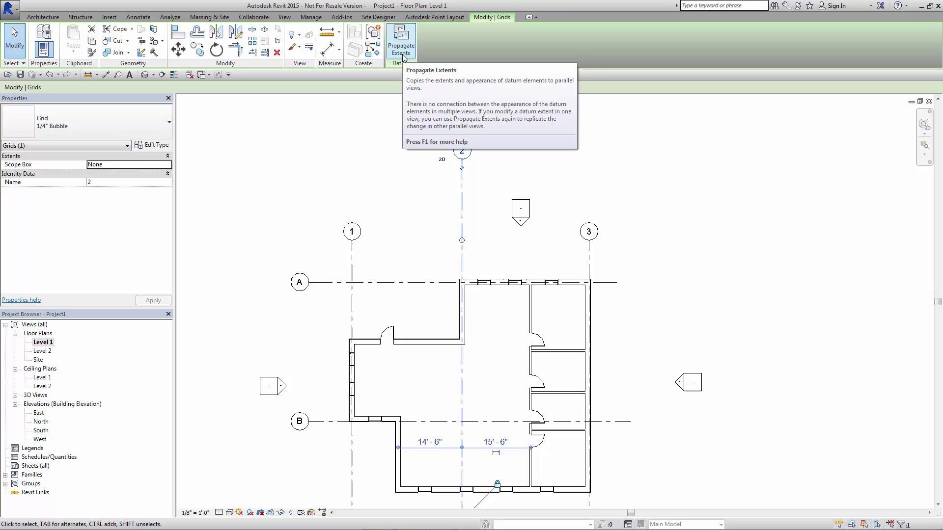
Propagate grid 2's extents to Floor Plan: Level 2 and Floor Plan: Site.
left_click(402, 55)
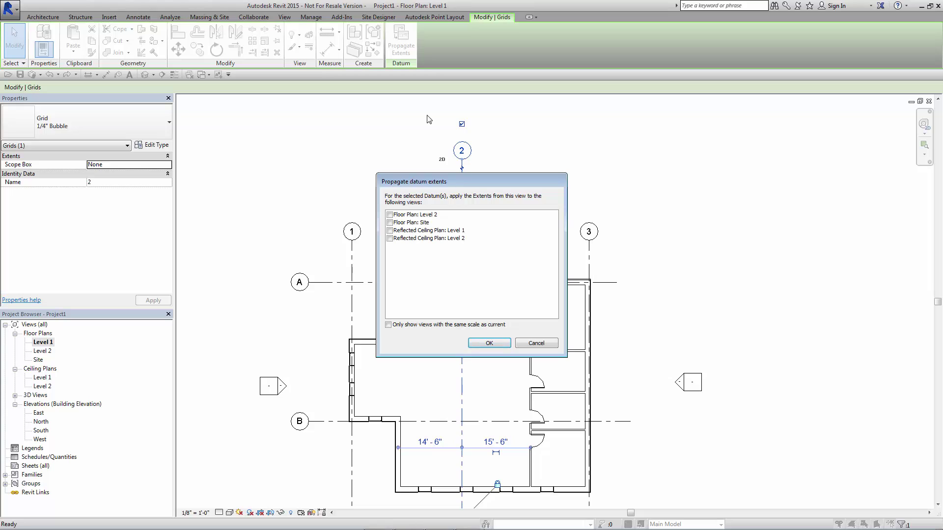
left_click(390, 215)
left_click(390, 222)
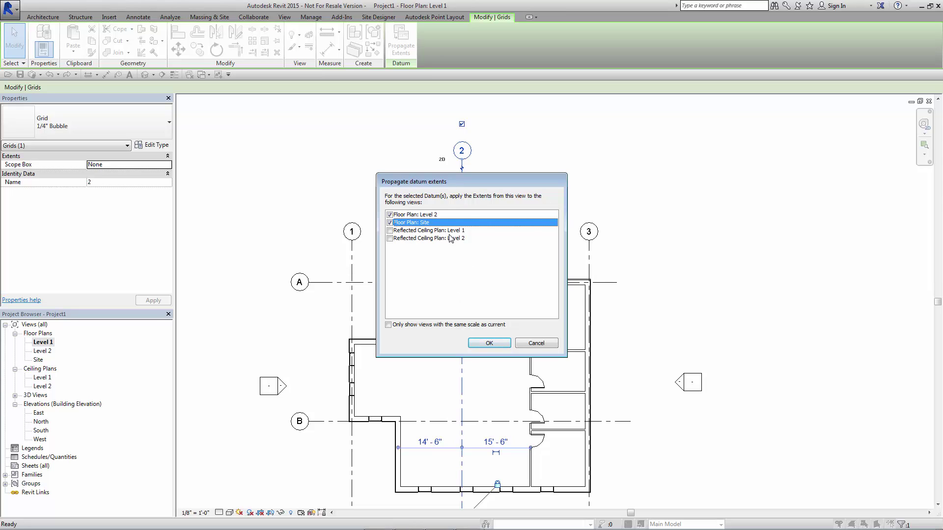
left_click(489, 343)
On the Level 2 plan, select grid 2 to confirm it rises above grids 1 and 3.
left_click(439, 195)
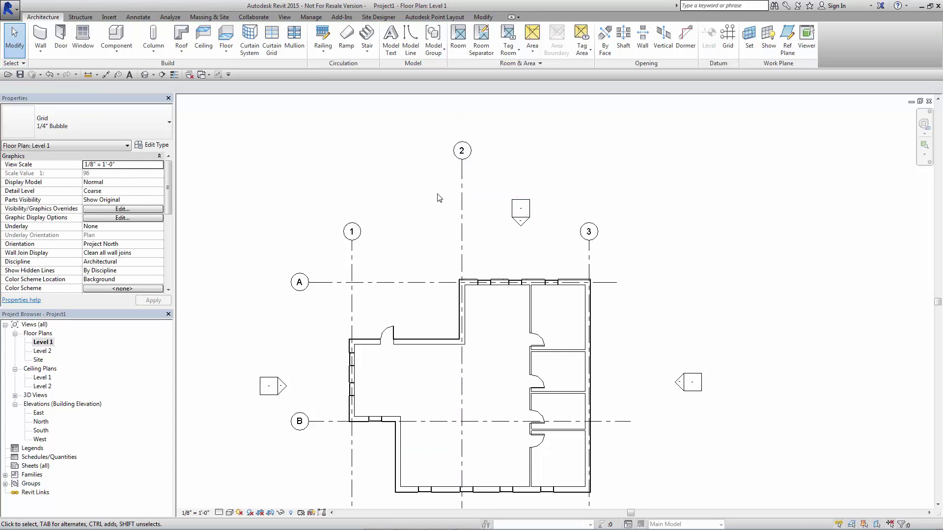
double_click(50, 351)
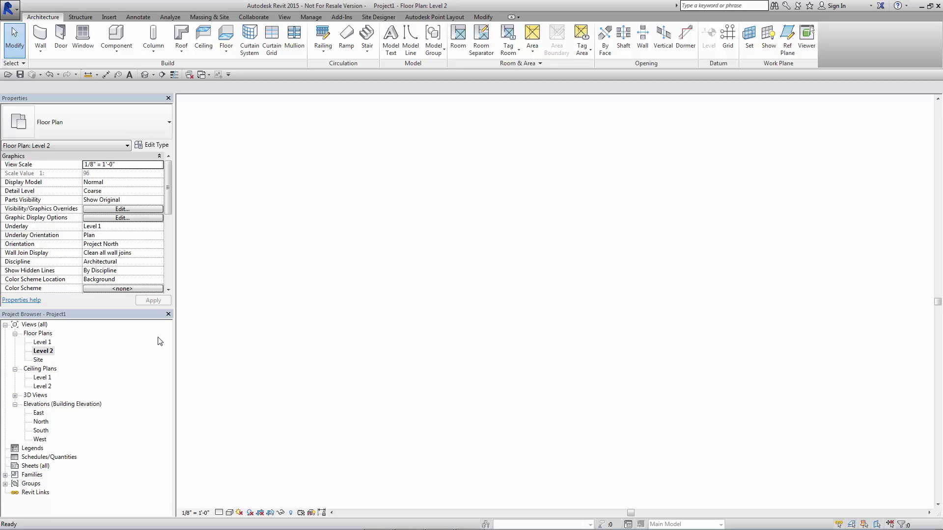
middle_click_drag(431, 206, 454, 226)
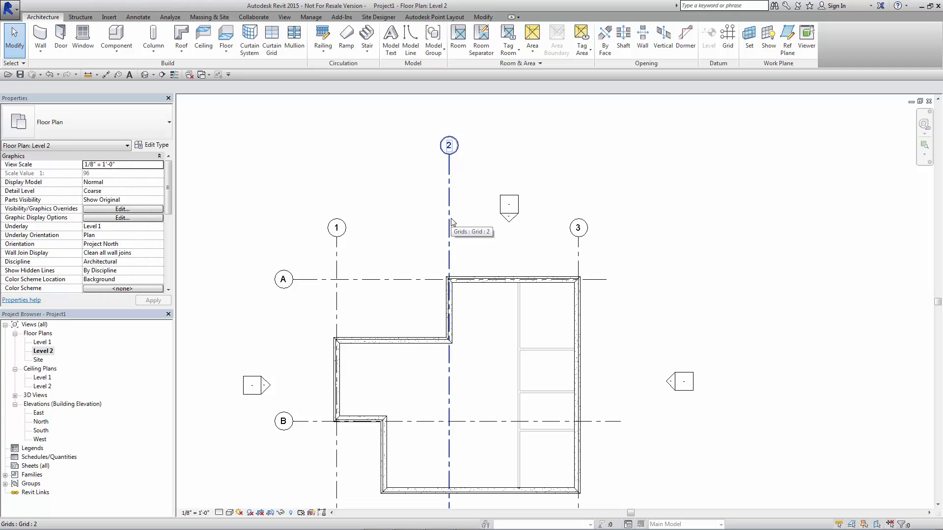
left_click(450, 190)
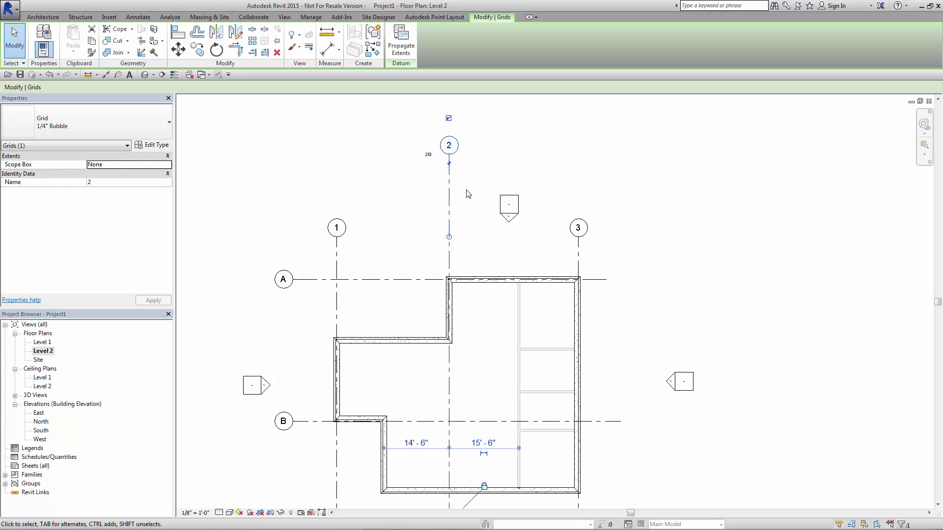
scroll(468, 194, "down", 3)
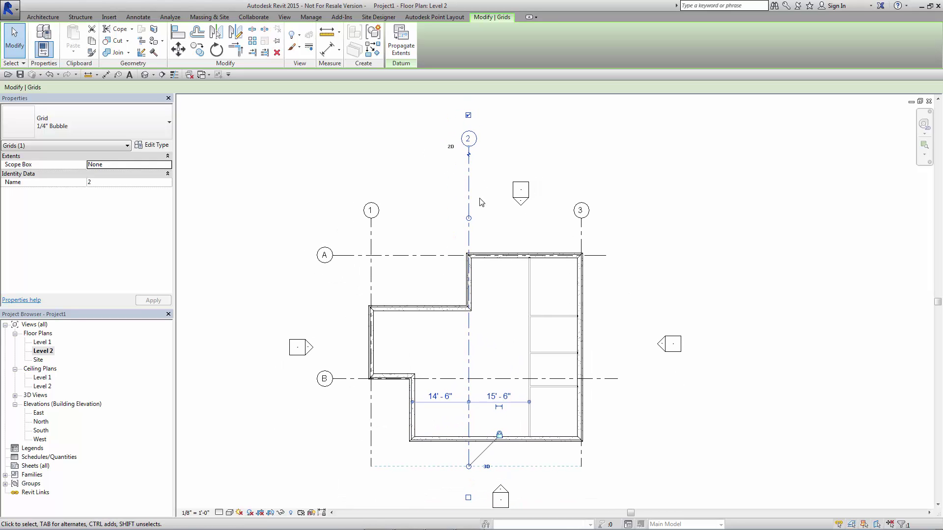